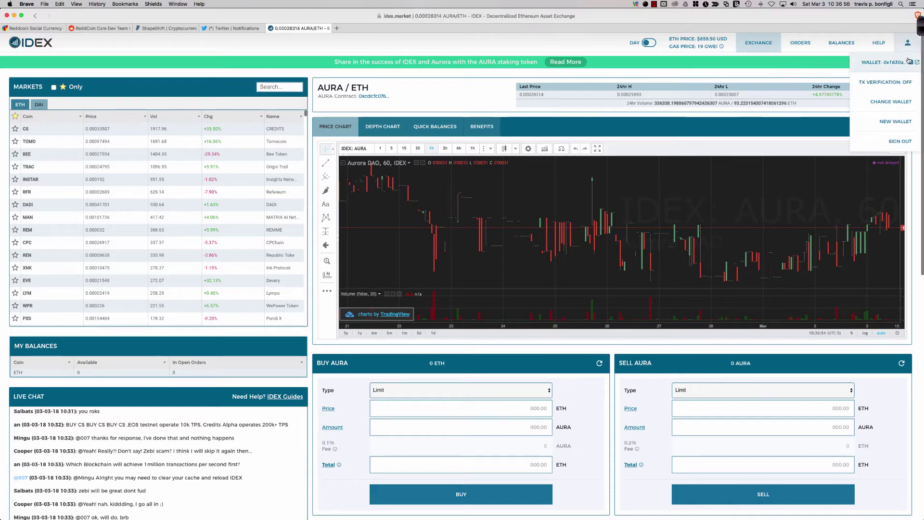
Step: Open the full balances page and copy the account's wallet address
mouse_move(816, 49)
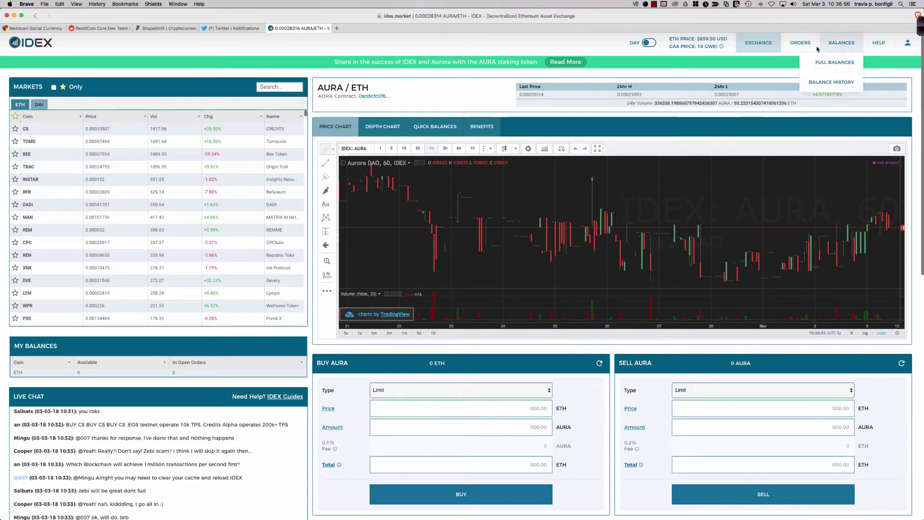
click(836, 64)
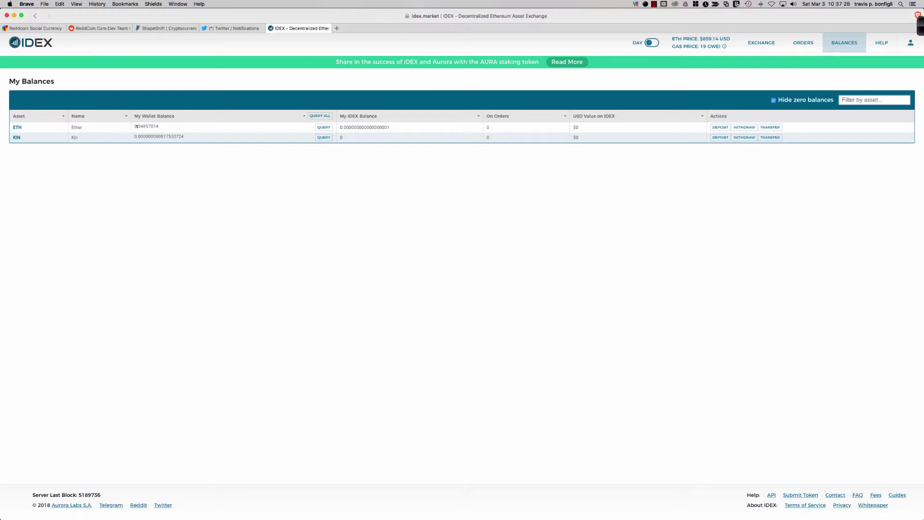
click(910, 43)
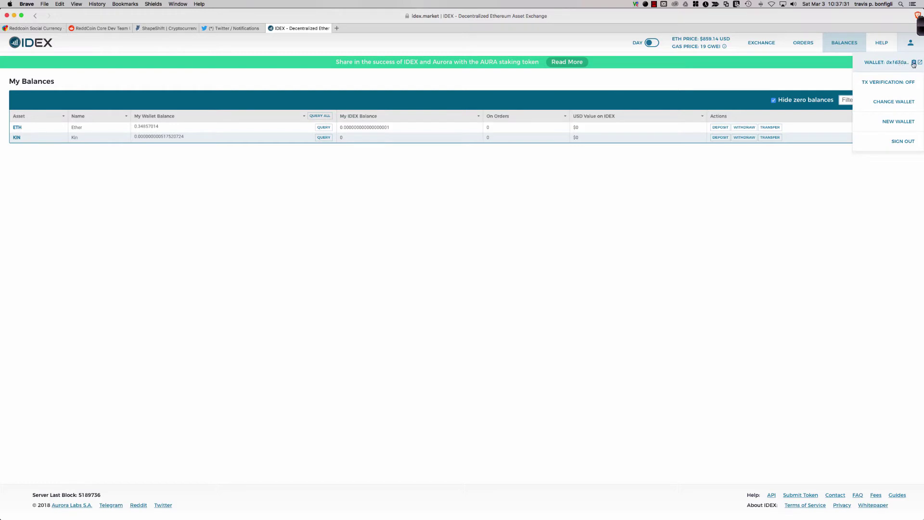
click(914, 63)
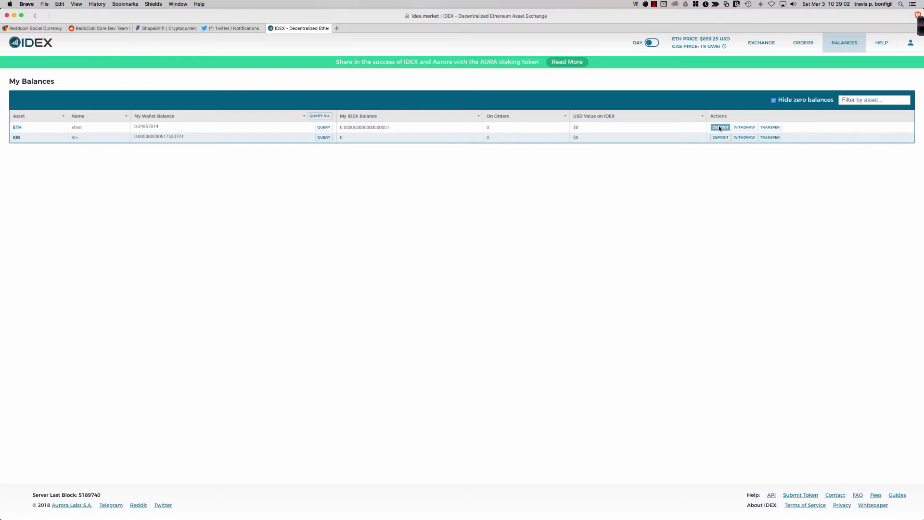
Step: Deposit the entire Ether wallet balance, 0.33857014 ETH, to IDEX and dismiss the completion notice
click(719, 129)
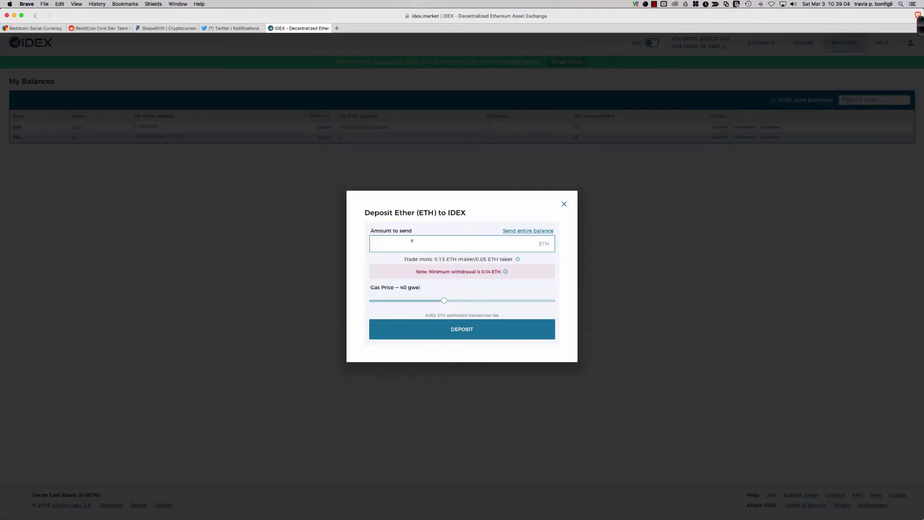
click(529, 230)
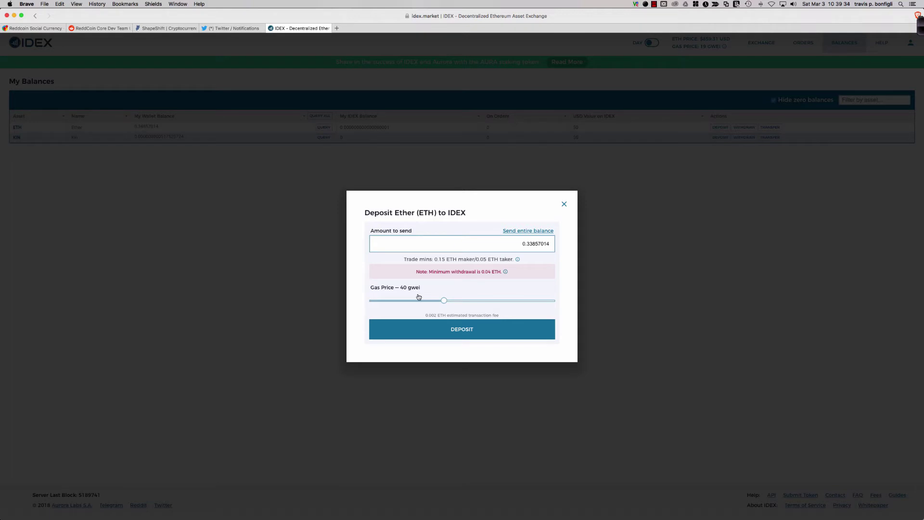
click(462, 329)
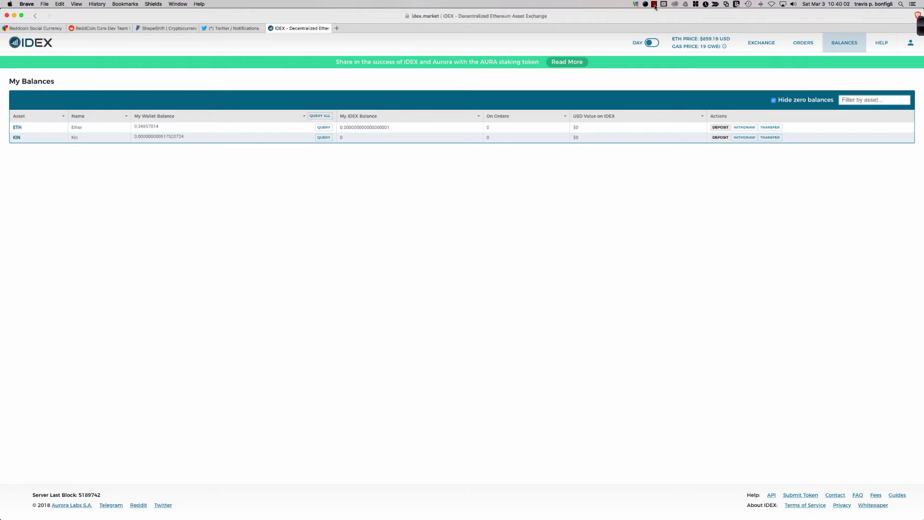
click(654, 5)
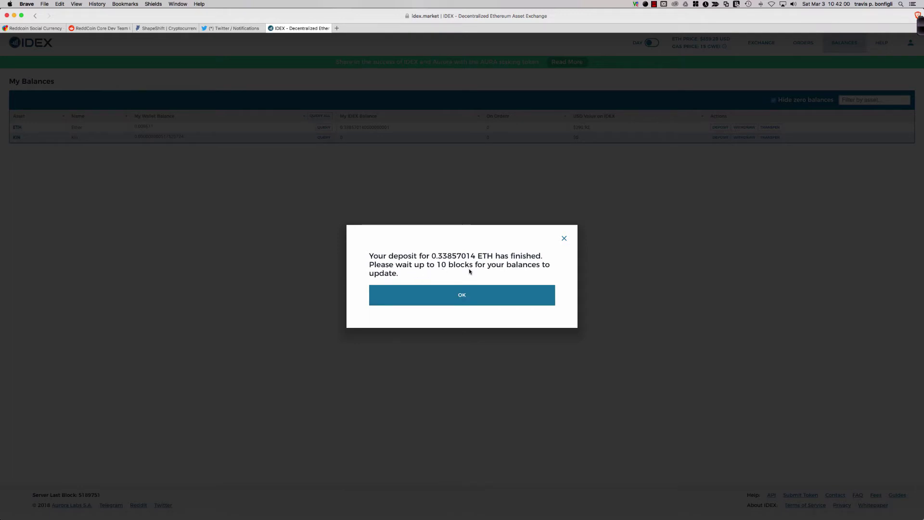
click(469, 293)
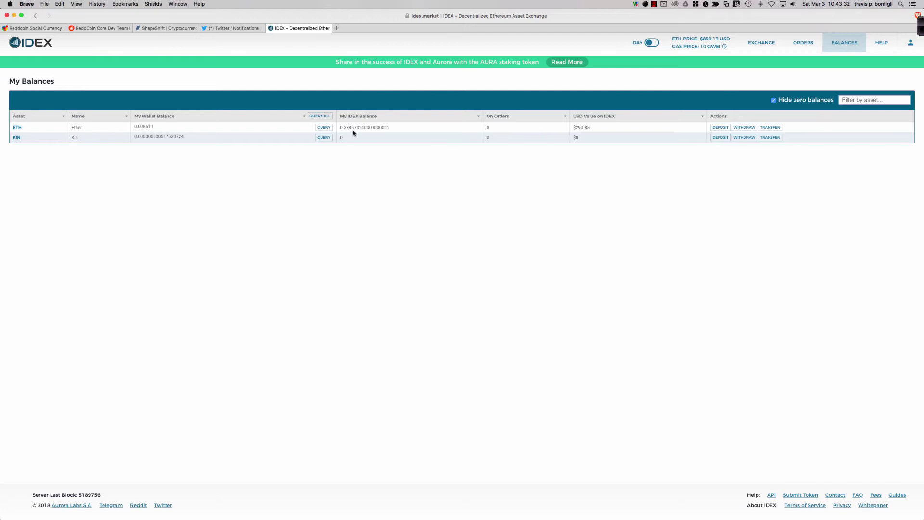
Step: Return to the exchange, limit the markets list to starred coins and open the KIN/ETH market
click(39, 46)
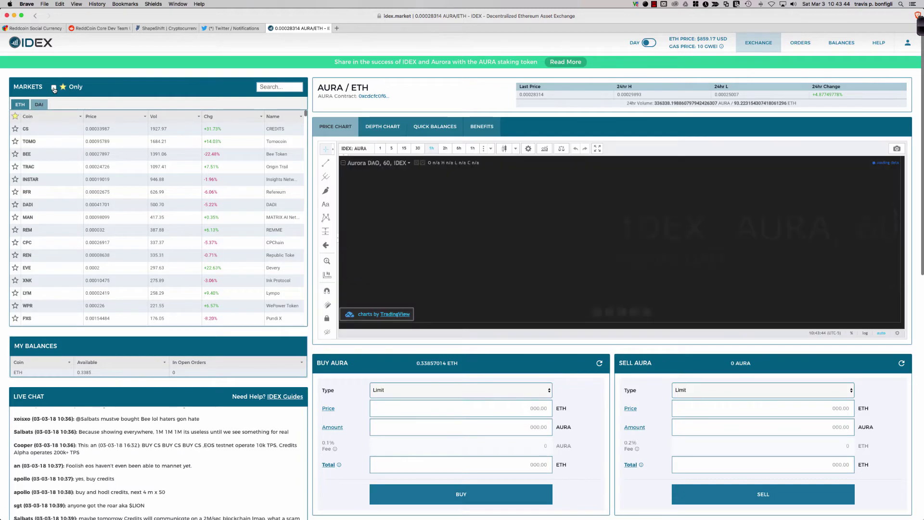
click(54, 88)
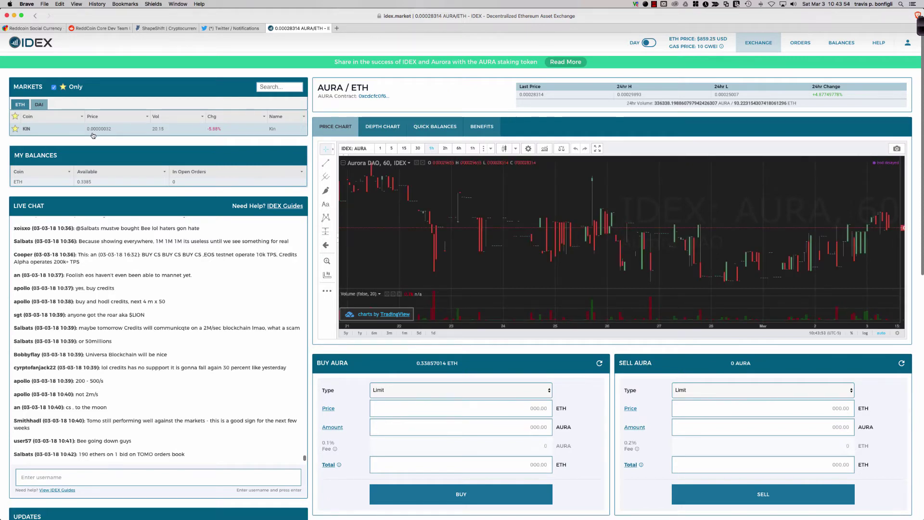
click(32, 130)
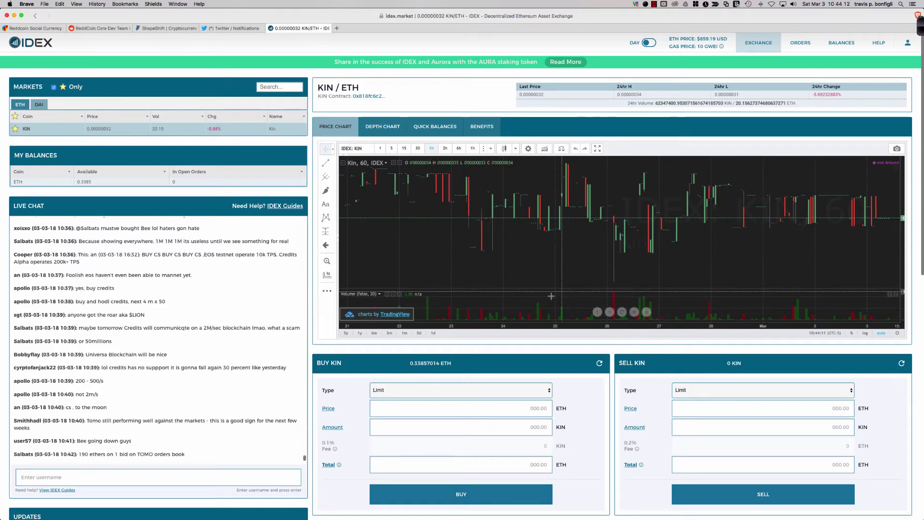
Step: Buy the maximum affordable amount of KIN, 1000989.16226896, with a market order and confirm the transaction
scroll(354, 369, down, 3)
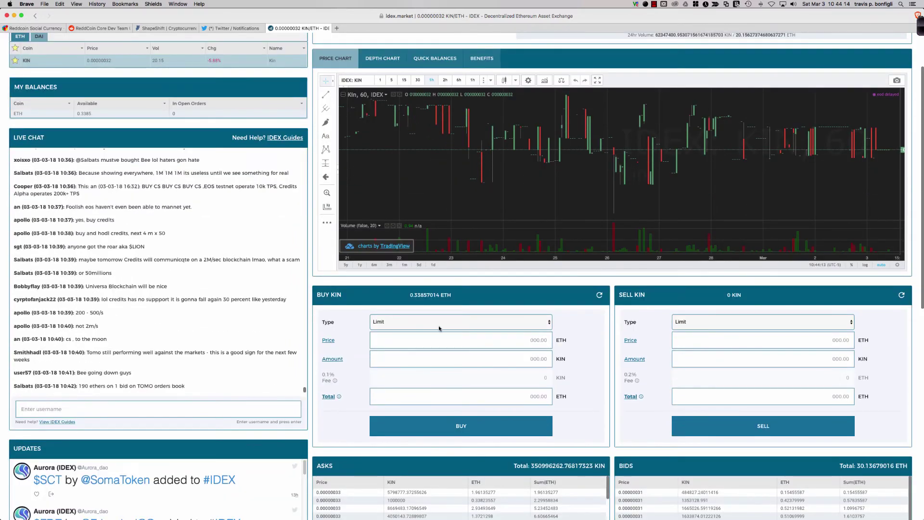
click(548, 324)
click(483, 329)
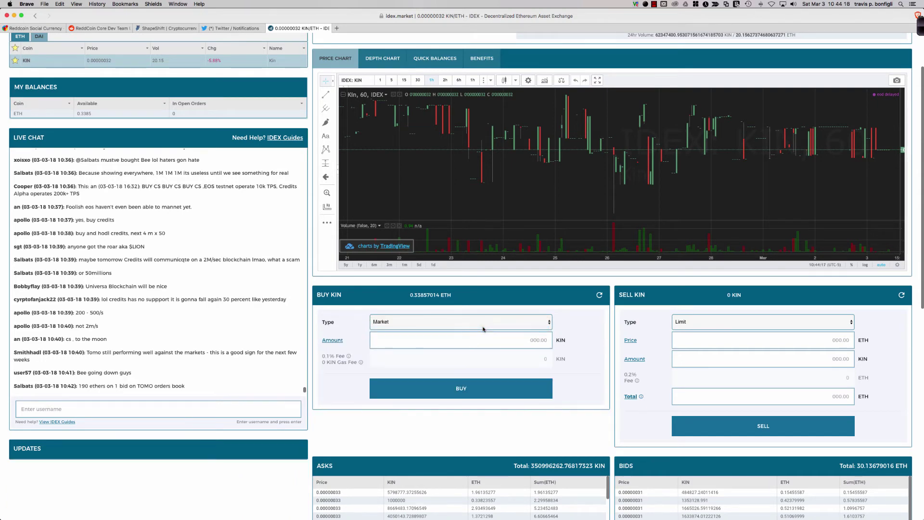
click(332, 340)
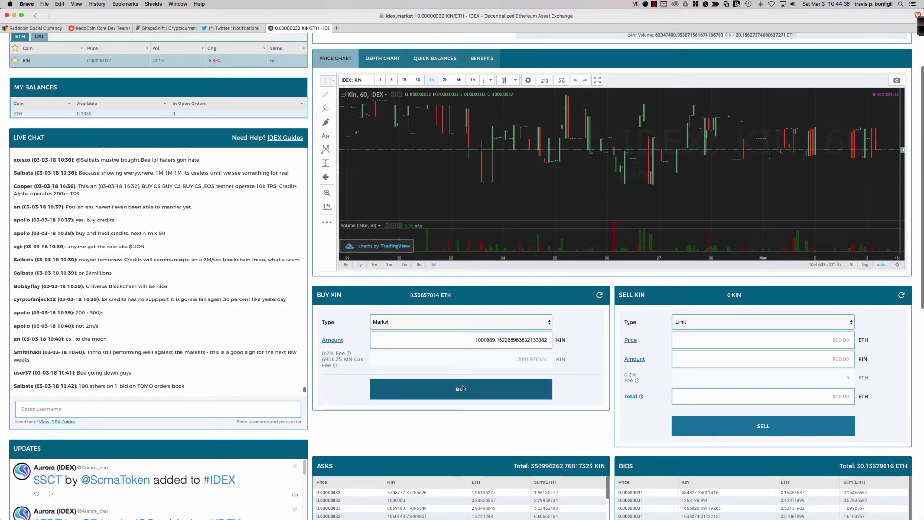
click(462, 388)
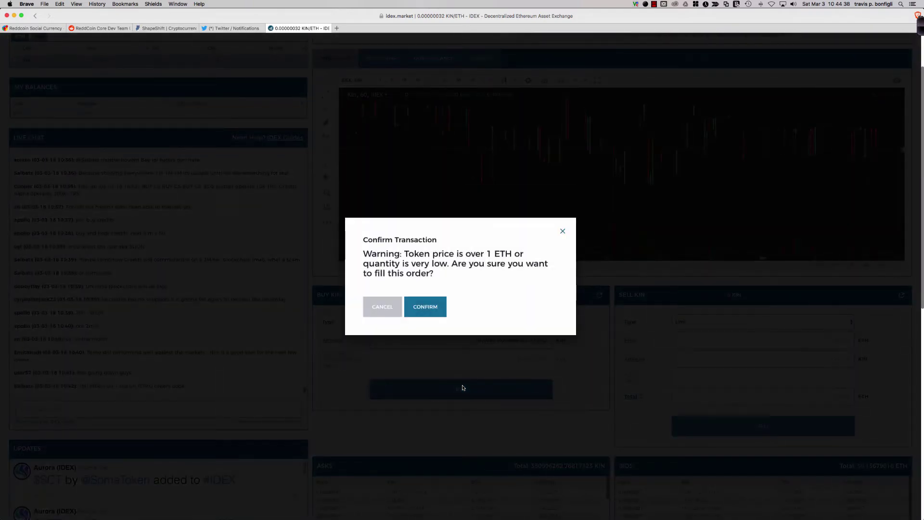
click(426, 308)
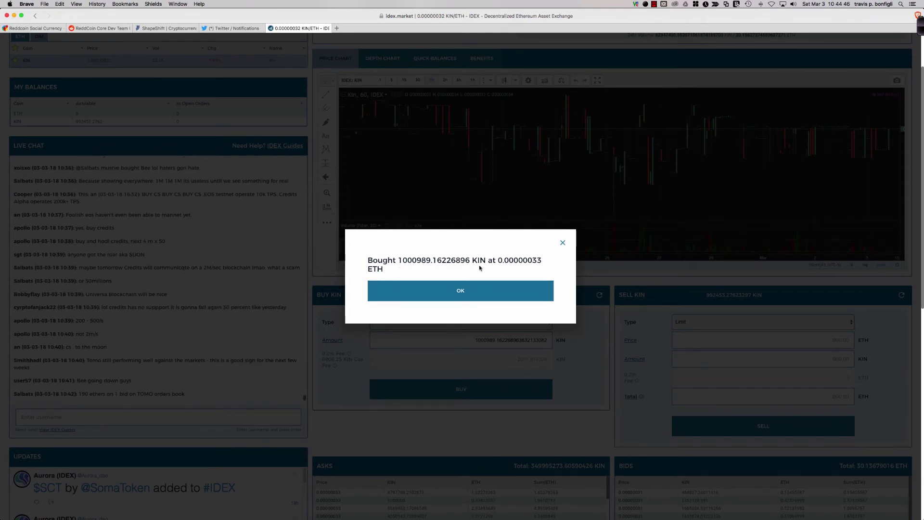
click(450, 291)
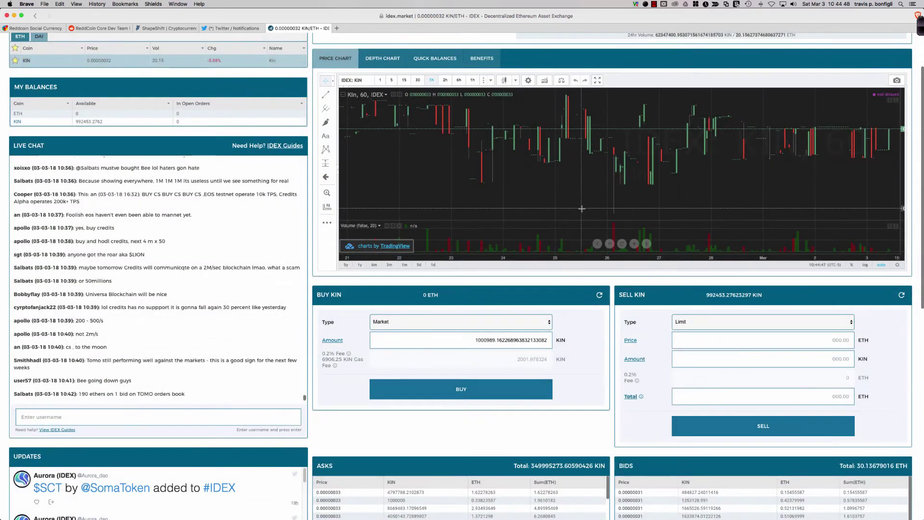
Step: From the full balances page, withdraw the entire KIN balance of 992453.276232970868946197 KIN from IDEX and confirm it
scroll(308, 214, up, 3)
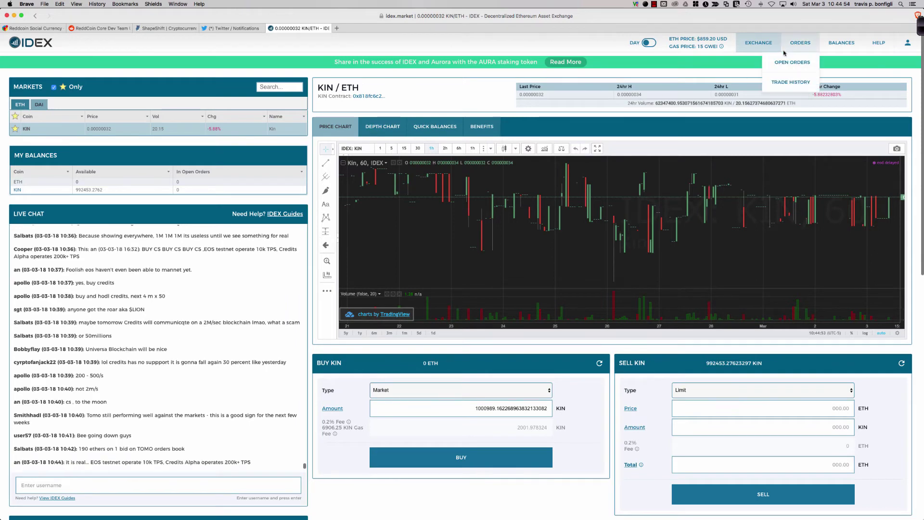
mouse_move(836, 45)
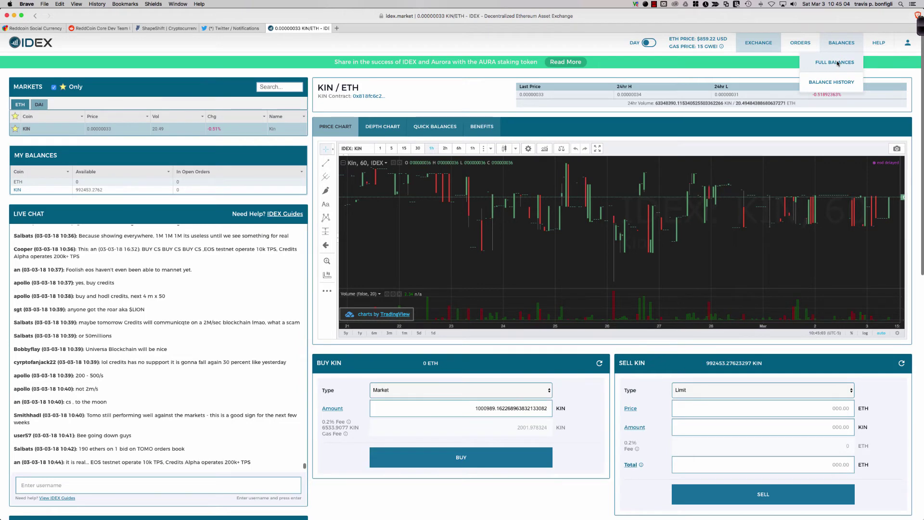
click(837, 63)
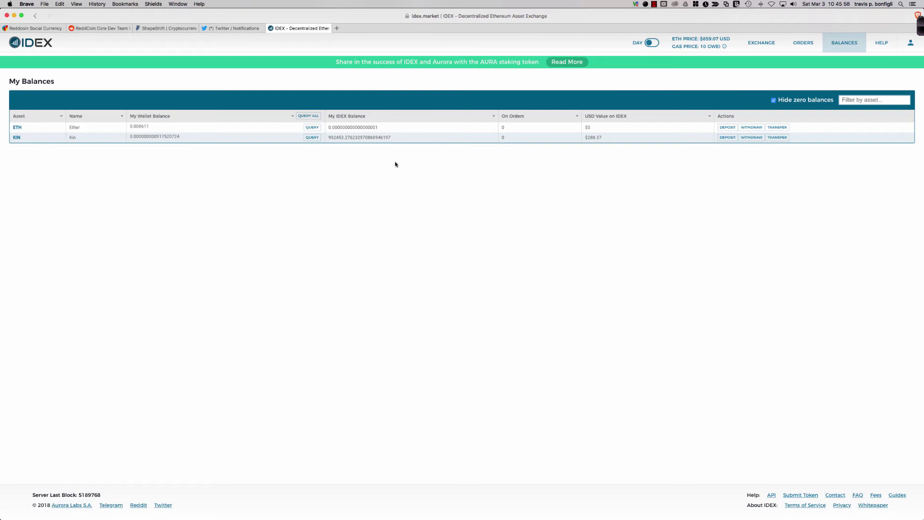
click(751, 139)
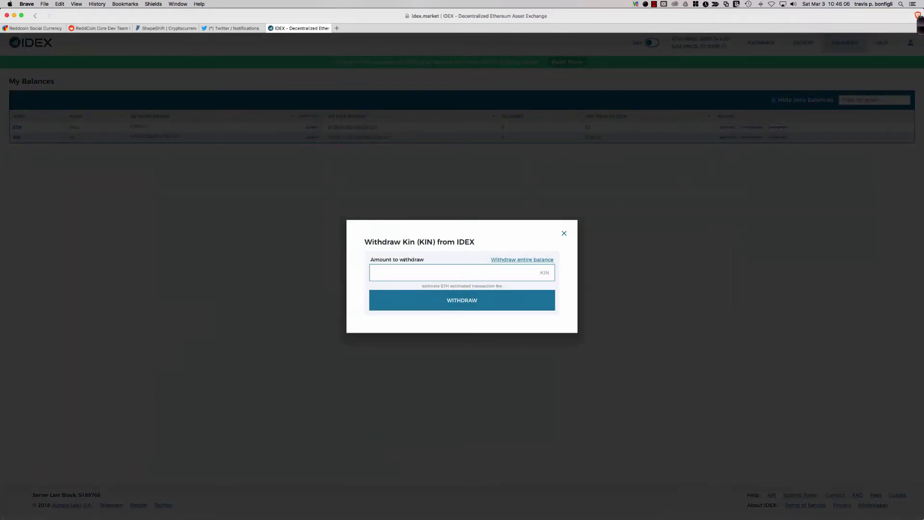
click(502, 260)
click(463, 301)
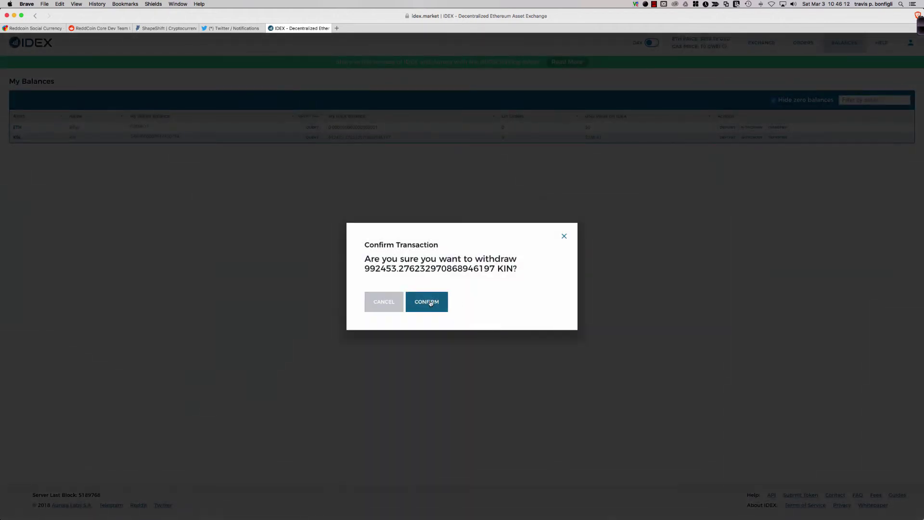
click(430, 302)
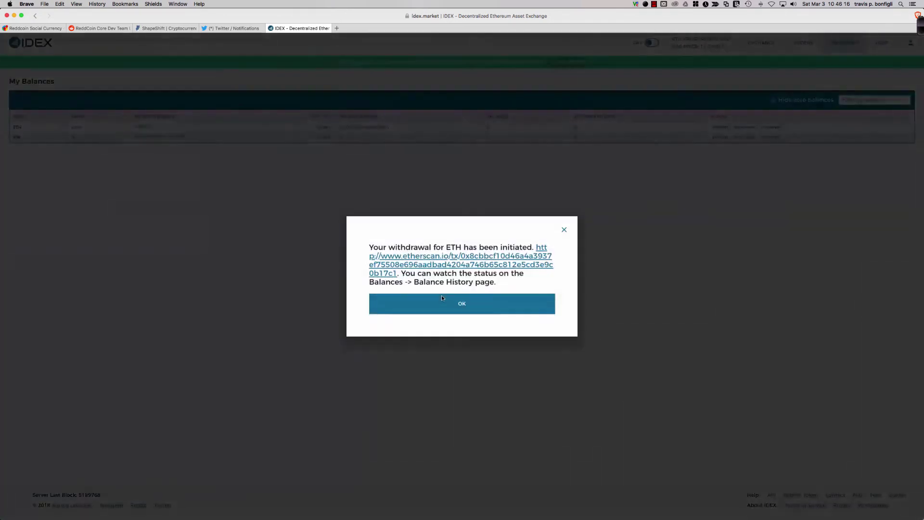
click(451, 301)
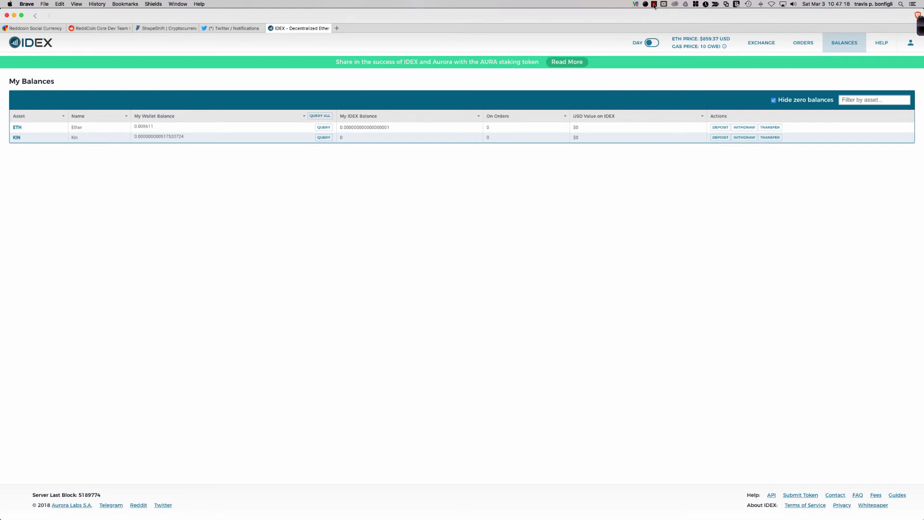
click(654, 4)
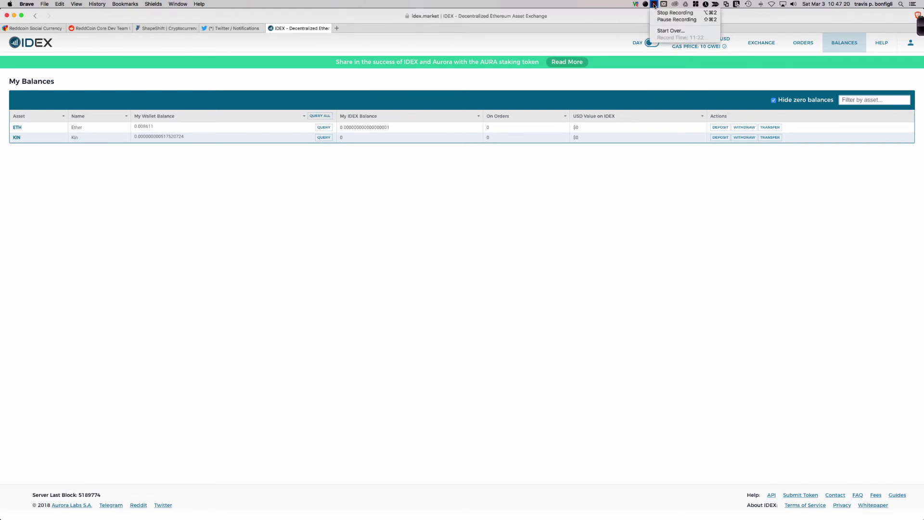
click(659, 20)
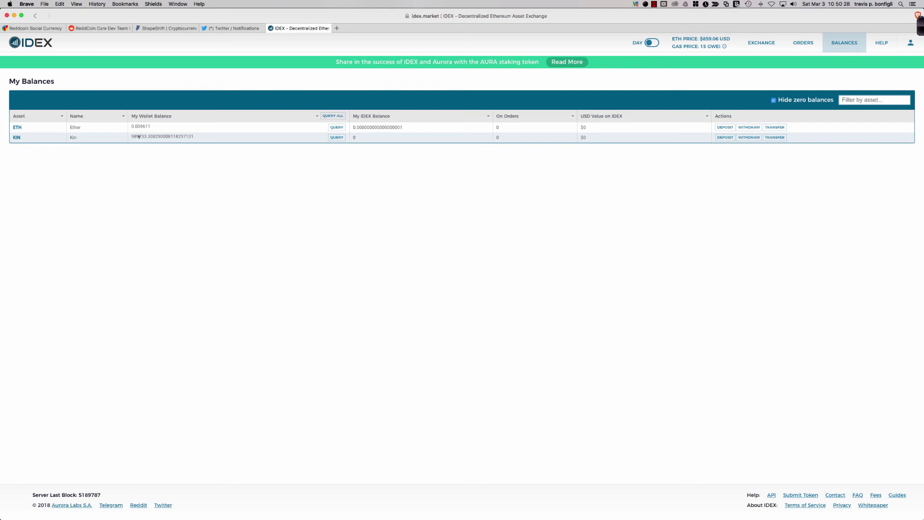
drag(150, 125, 130, 128)
click(151, 129)
Step: Open the KIN transfer form and fill in its destination address by copying the wallet address from the SecureCRT terminal
click(774, 138)
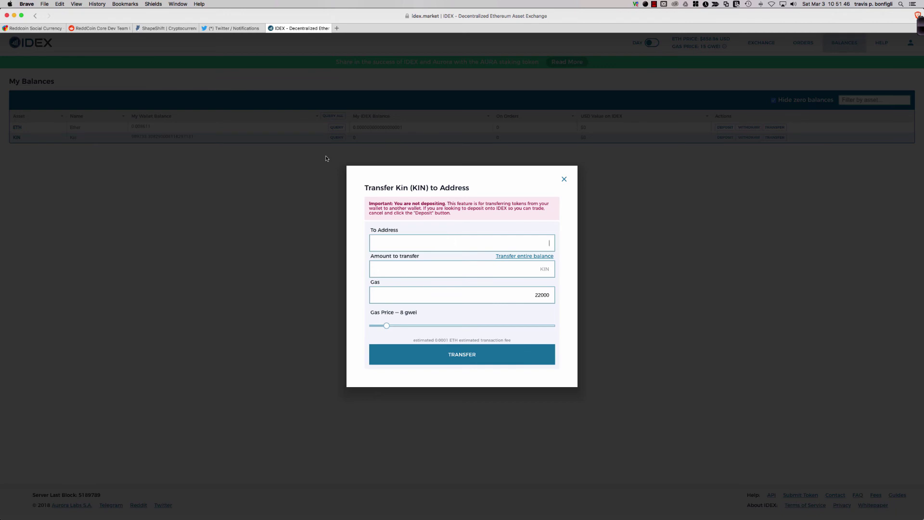
key(super+Tab)
key(super+Tab)
key(super+Tab)
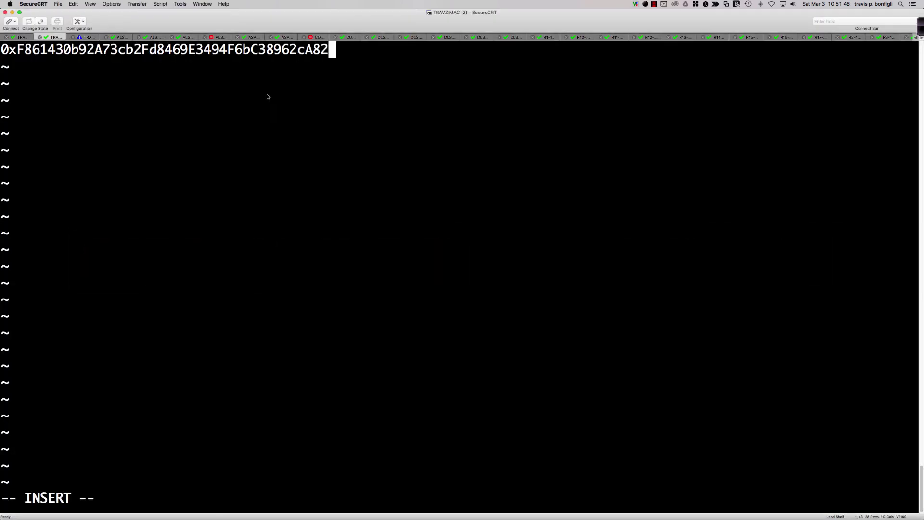
double_click(220, 51)
right_click(220, 51)
click(232, 56)
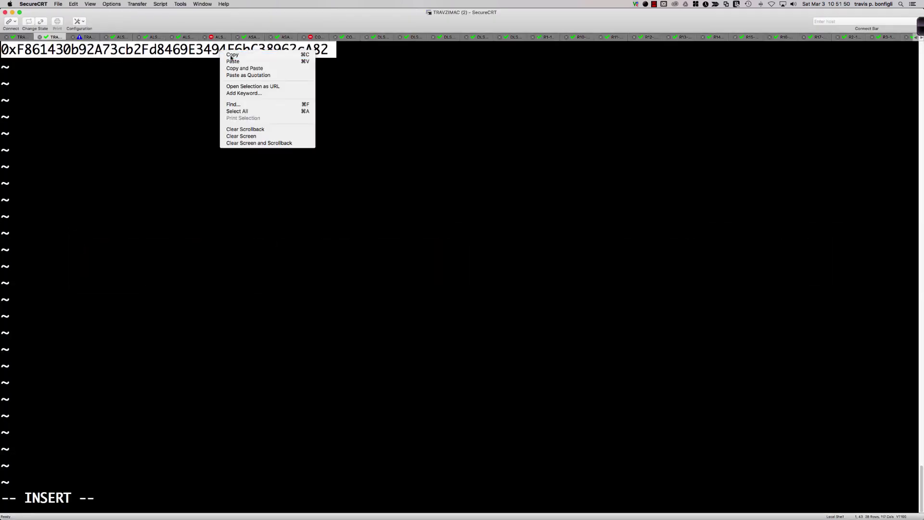
key(super+Tab)
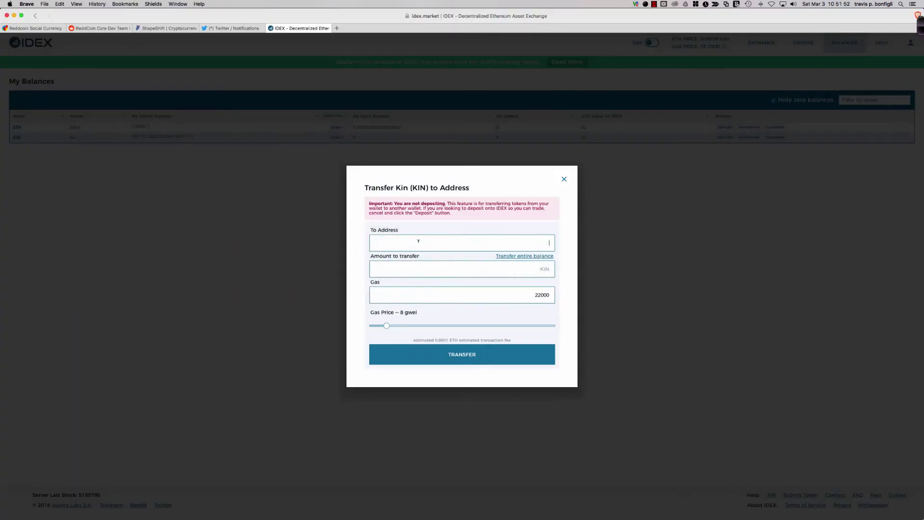
right_click(418, 243)
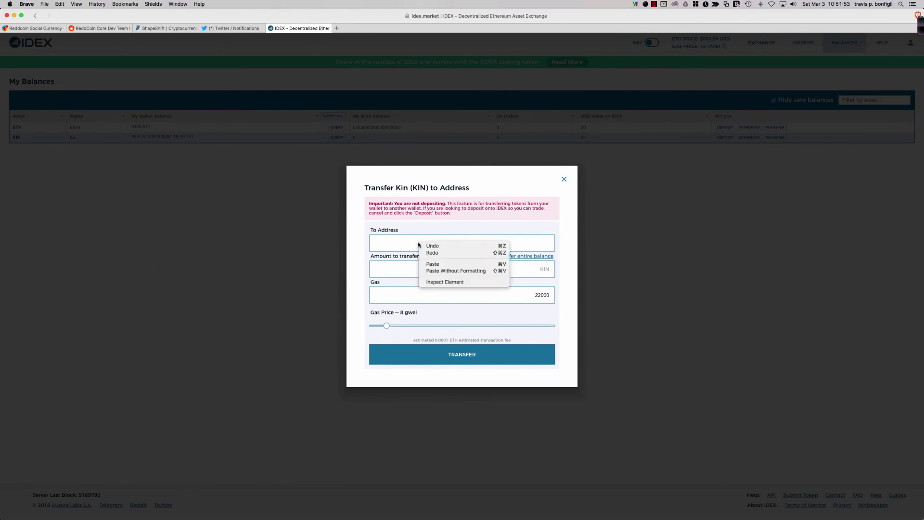
click(433, 264)
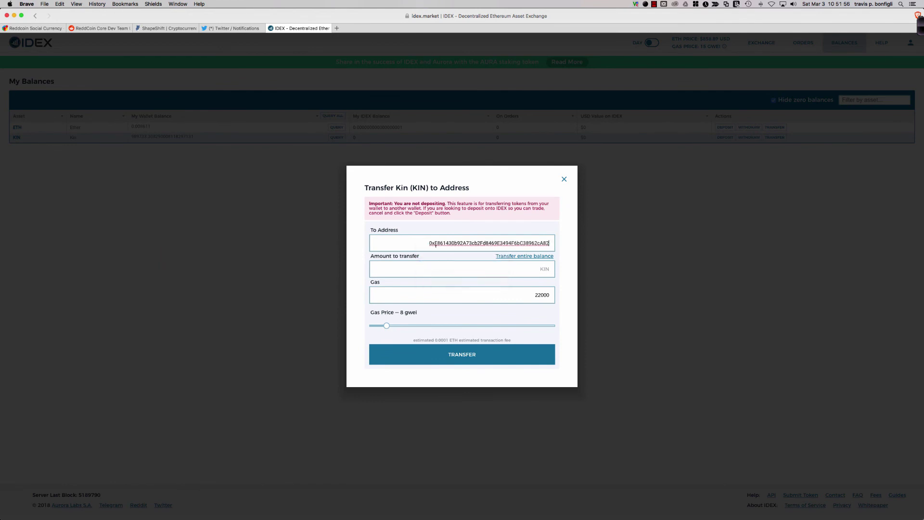
Step: Set the KIN transfer amount to the entire wallet balance, 989733.30829000811, and the gas price to 25 gwei
click(526, 258)
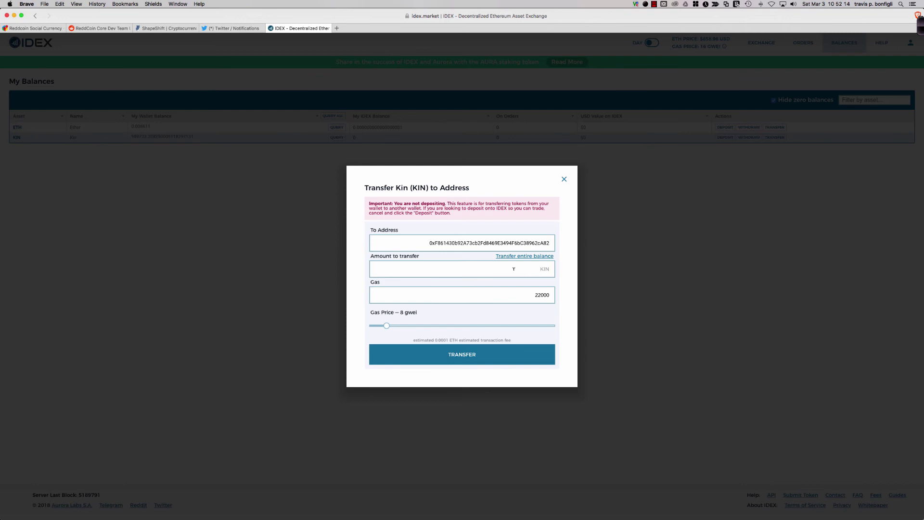
text(989733.30829000811)
key(Tab)
drag(386, 326, 416, 327)
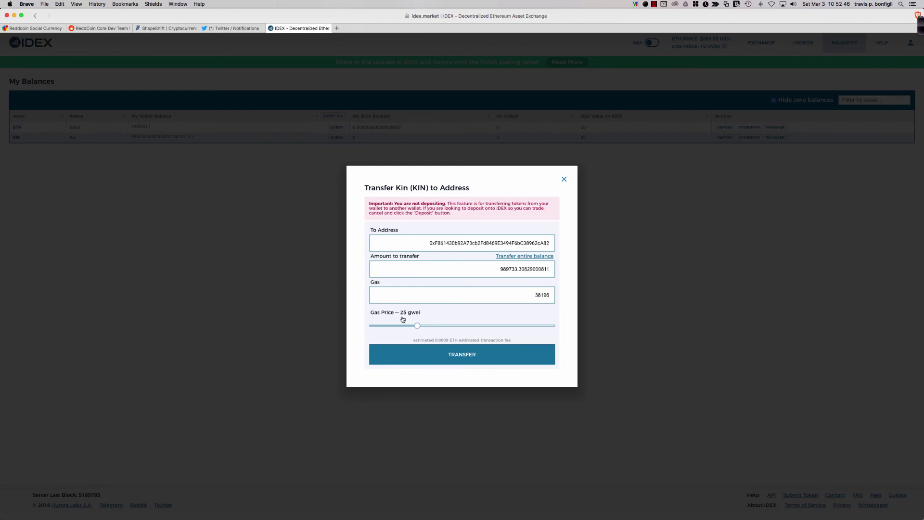
Step: Submit the KIN transfer, confirm it to the destination address, and dismiss the transaction link notice
click(461, 355)
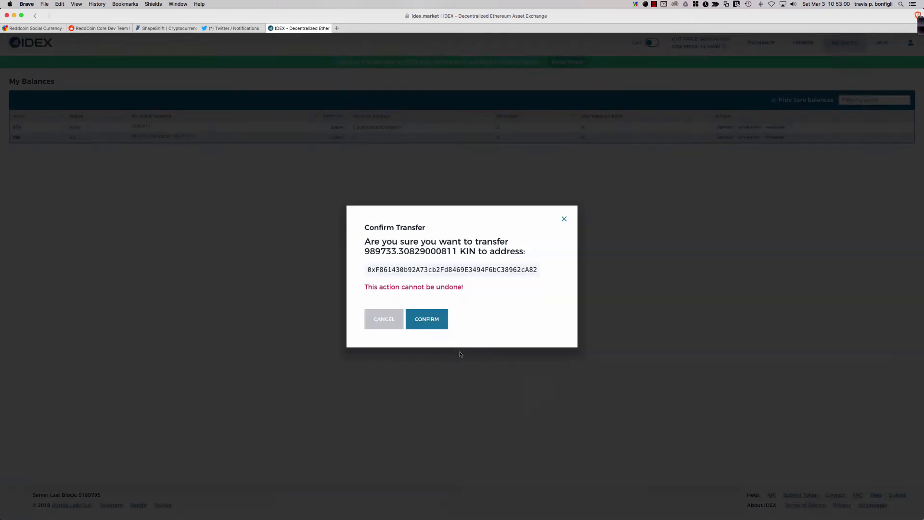
click(431, 321)
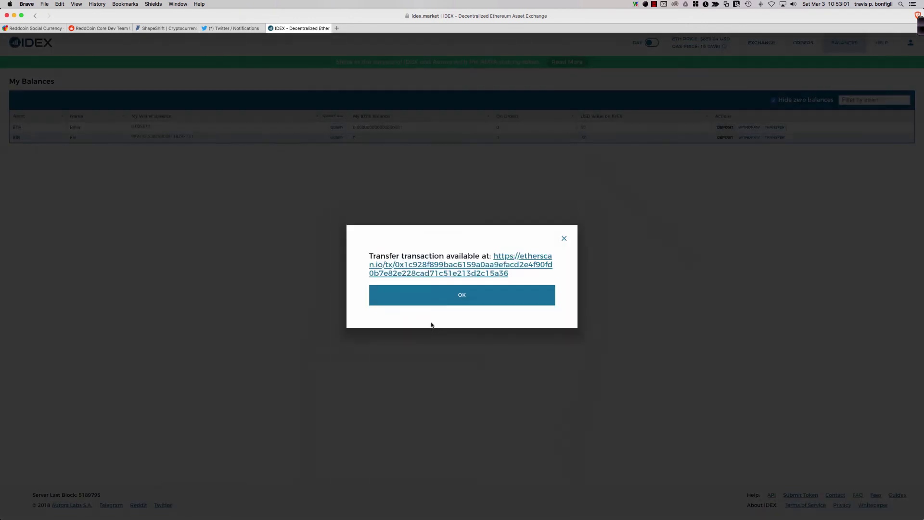
click(442, 290)
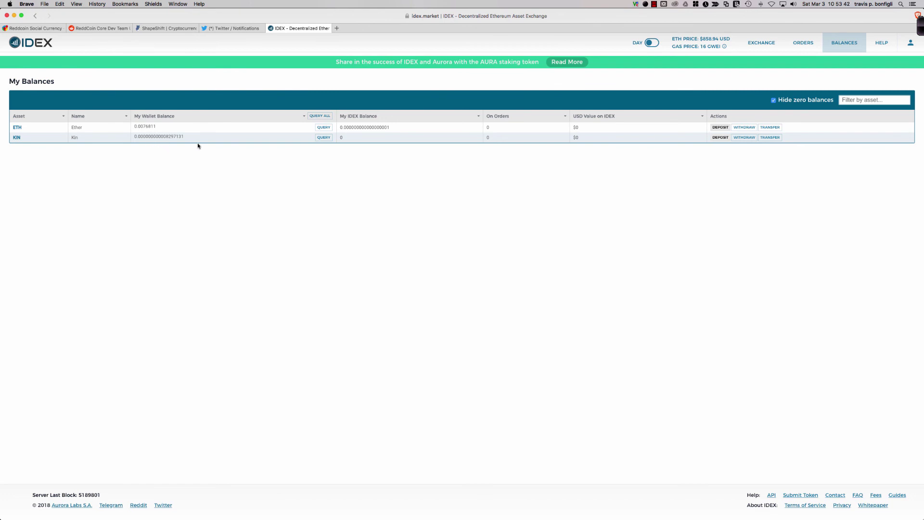
Step: Examine the remaining Ether wallet balance and close the notice about the finished KIN transfer
drag(156, 128, 135, 126)
click(157, 128)
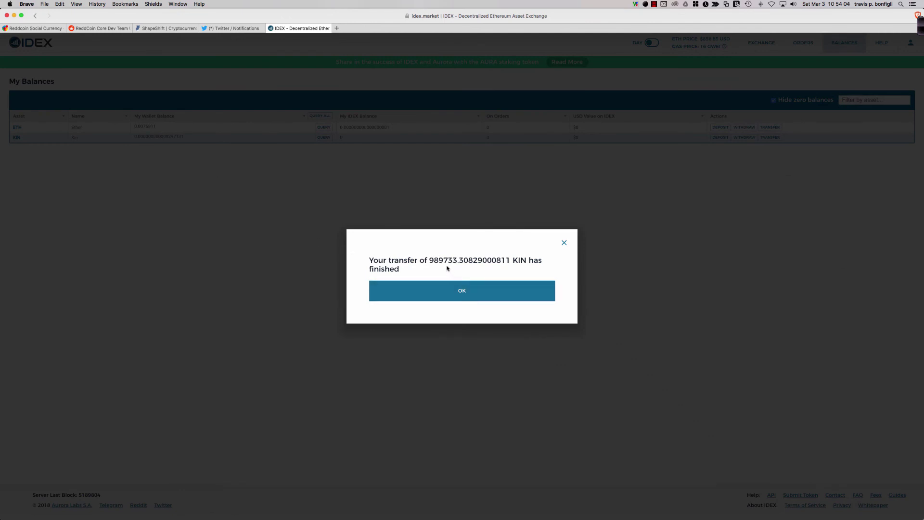
click(472, 291)
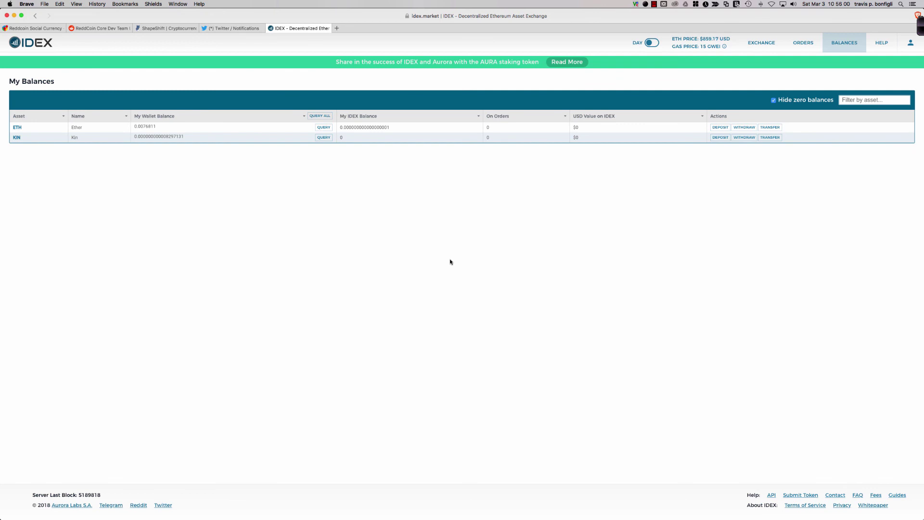
Step: Switch to the PowerPoint slideshow with the slide on how to navigate purchases on IDEX
key(super+Tab)
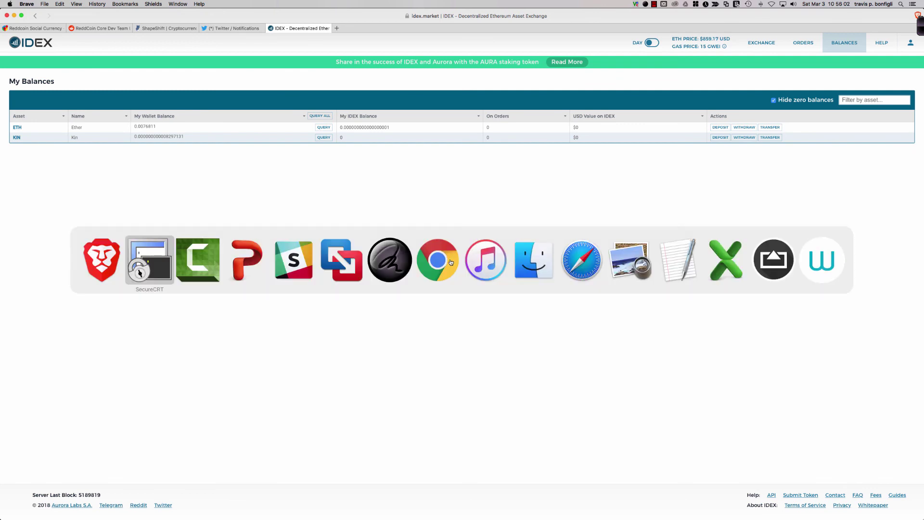
key(super+Tab)
key(super+Tab)
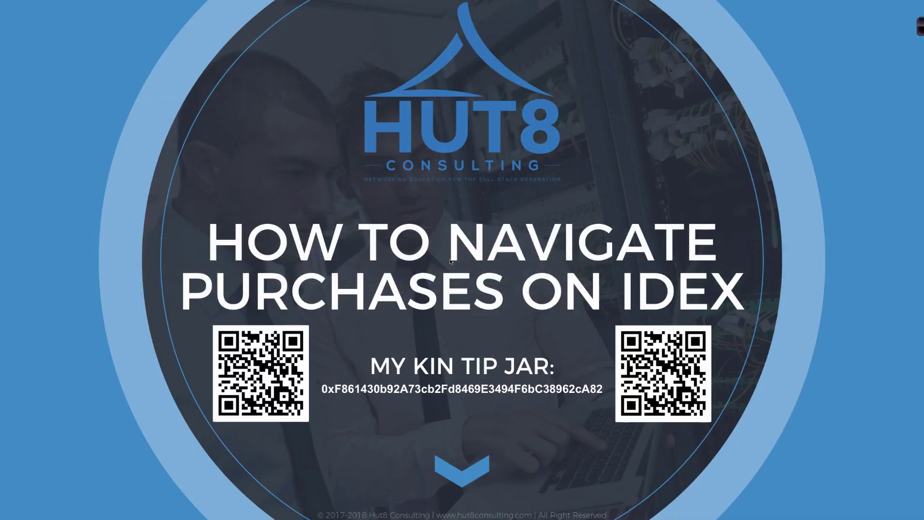